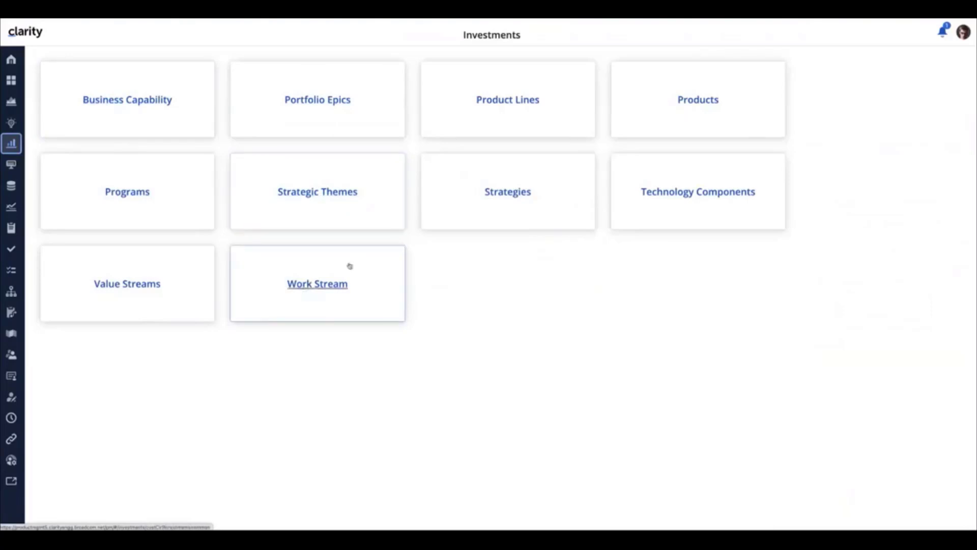
# Step: Open the Retail Banking product line from the Product Lines investments list
pyautogui.click(501, 105)
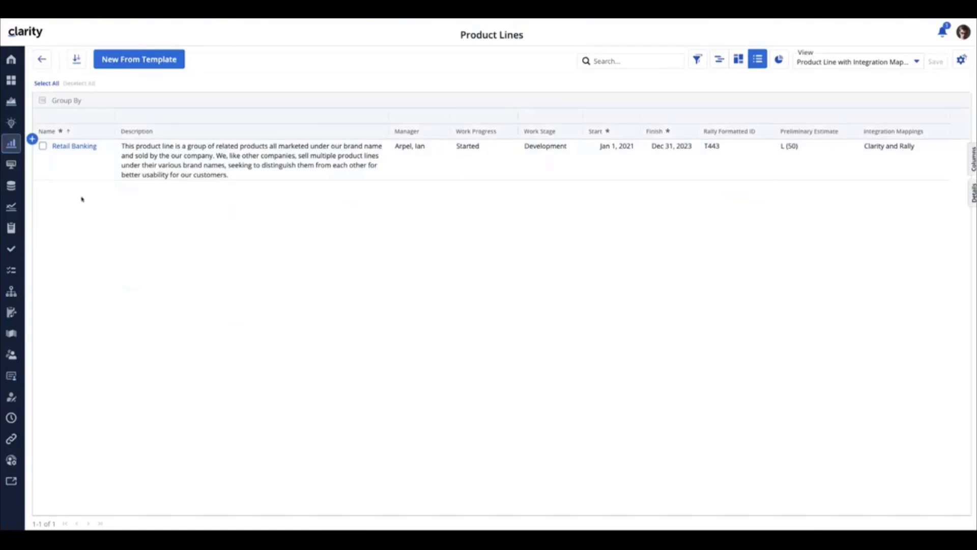
pyautogui.click(68, 147)
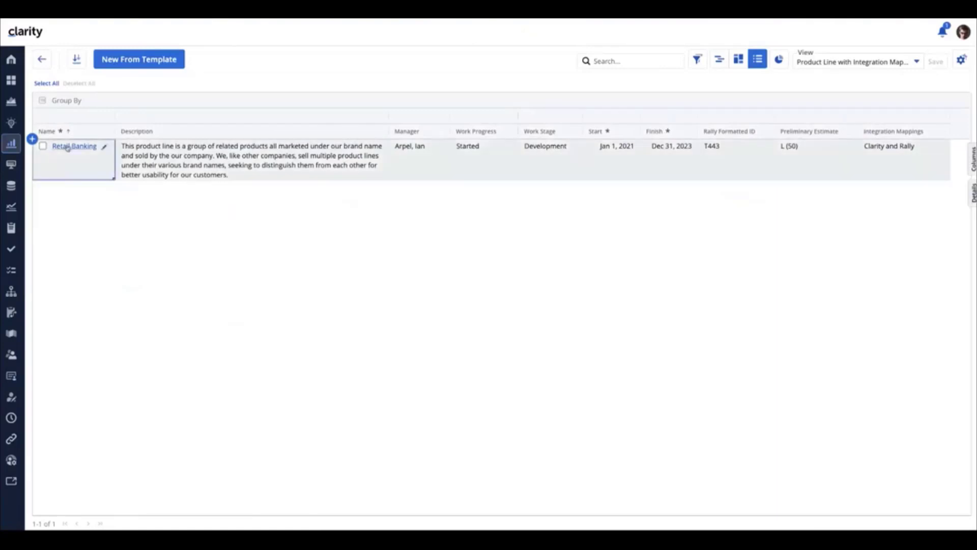
pyautogui.click(68, 147)
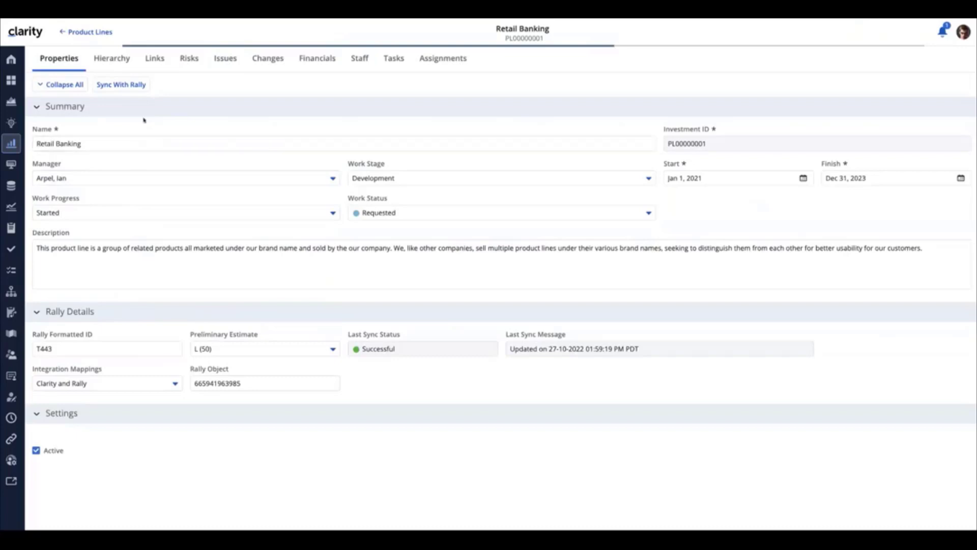
# Step: Review Retail Banking's child products in its hierarchy, then sync the product line with Rally from its properties
pyautogui.click(112, 59)
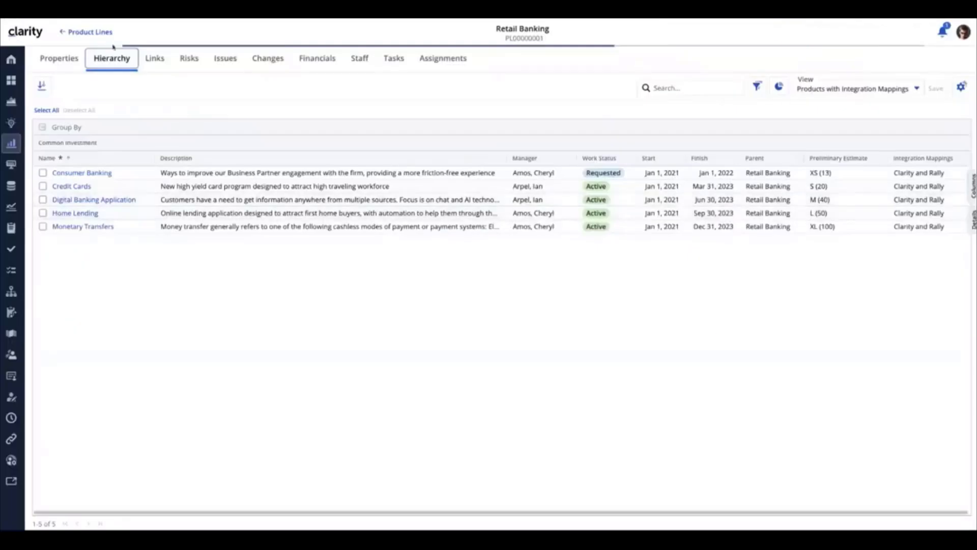
pyautogui.click(57, 60)
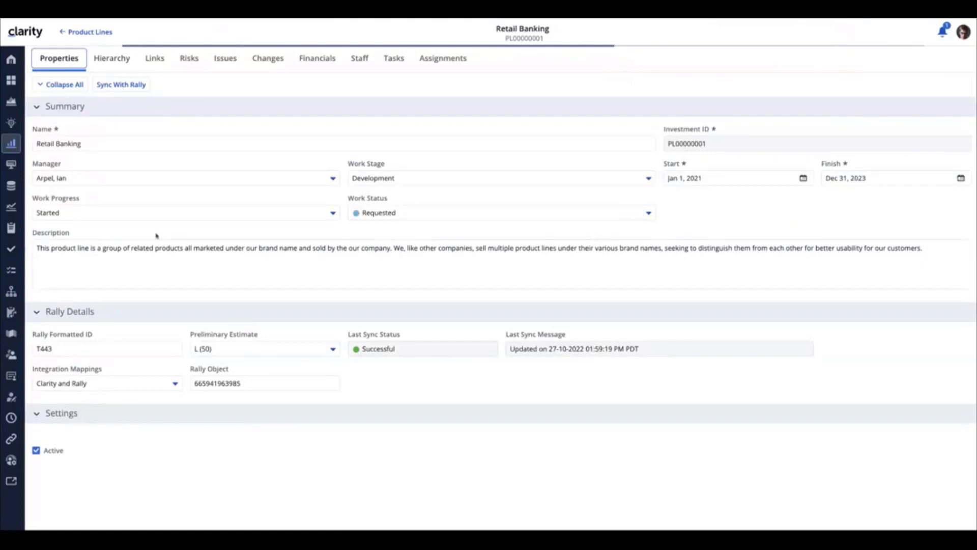
pyautogui.click(116, 86)
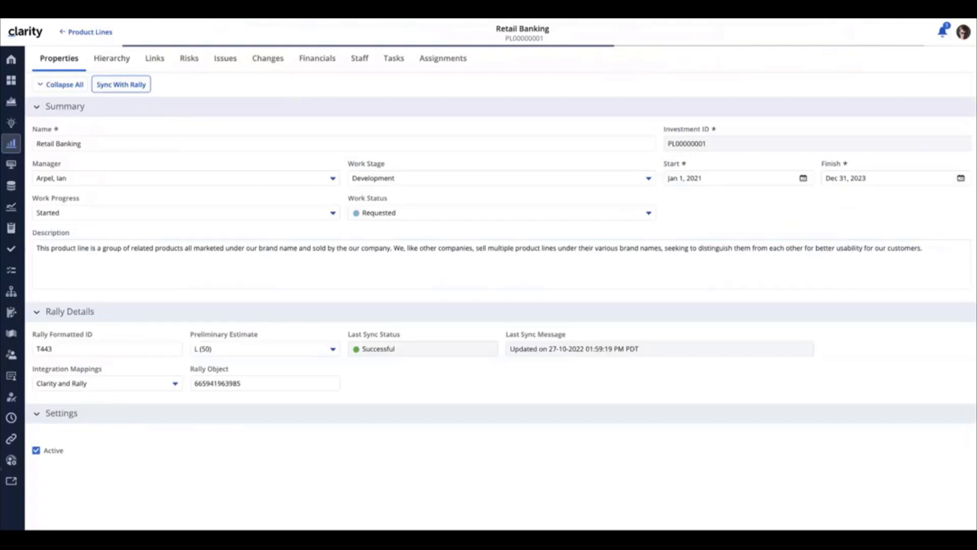
# Step: Open the Product Line_Master blueprint from the Administration blueprints list
pyautogui.click(11, 460)
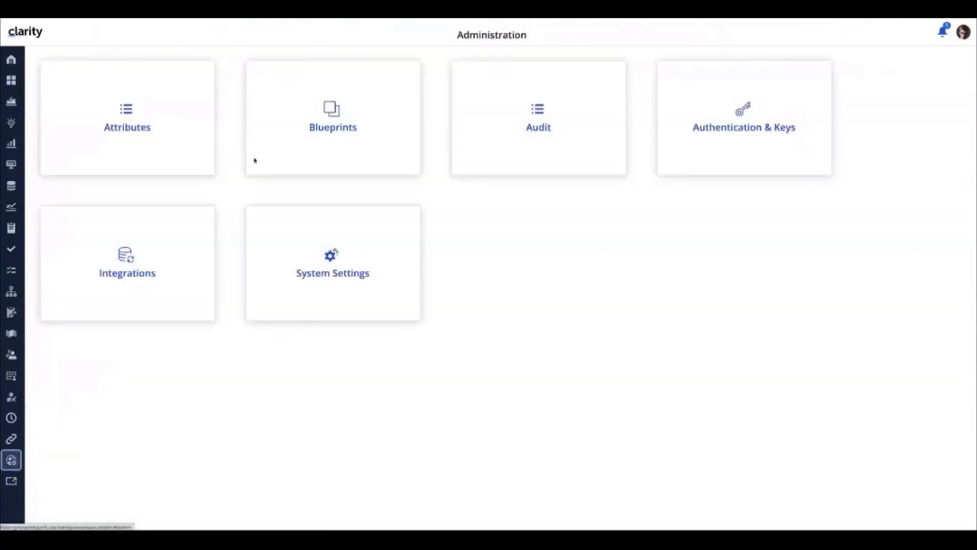
pyautogui.click(346, 130)
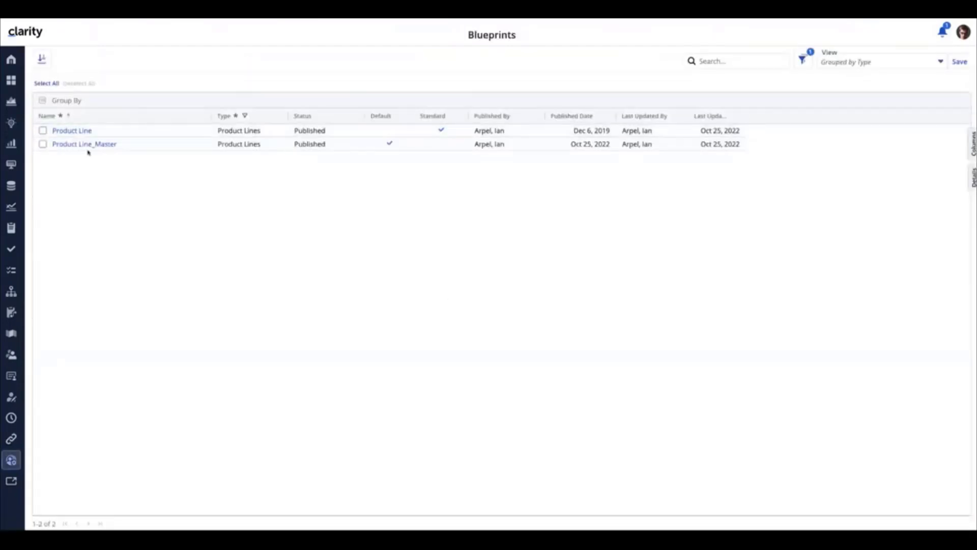
pyautogui.click(86, 148)
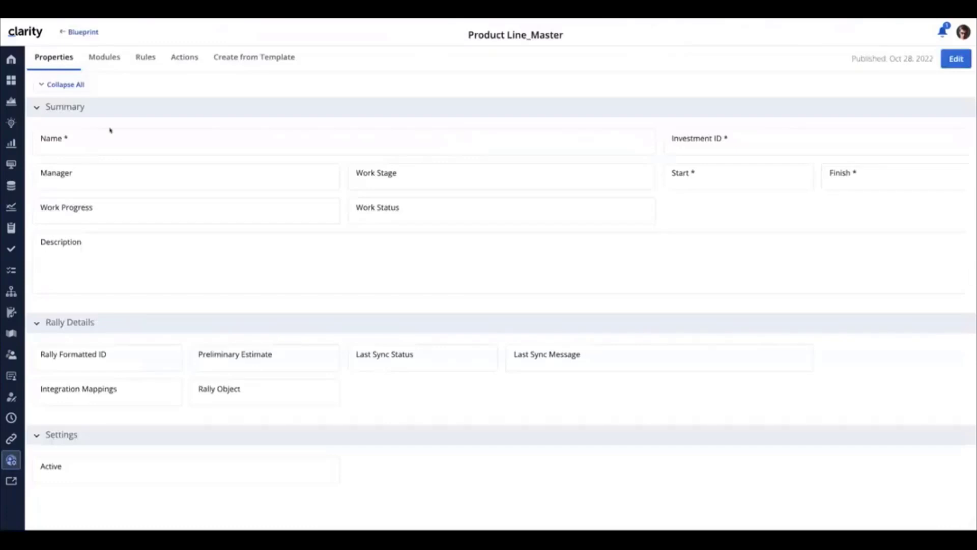
# Step: Put the blueprint in edit mode, browse the processes available to add as Actions, and exit without changes
pyautogui.click(958, 66)
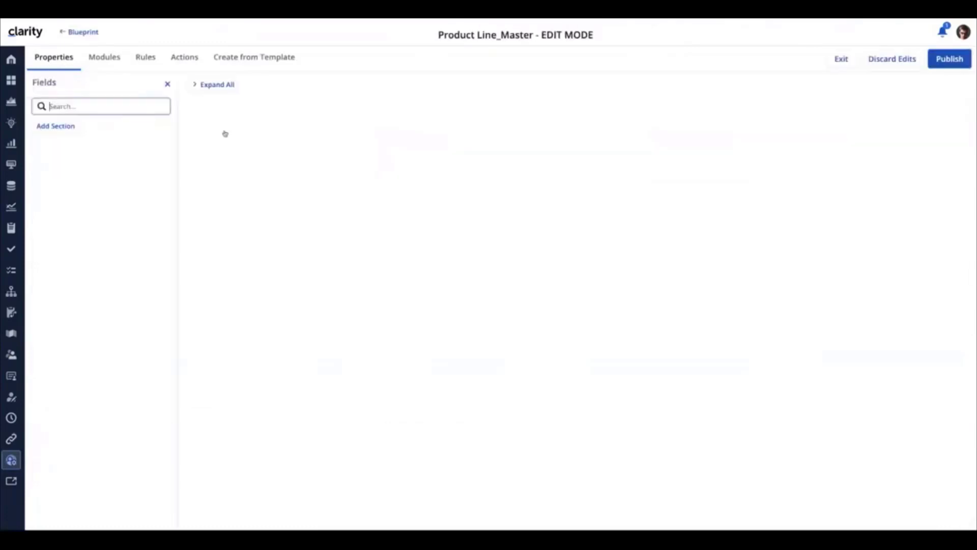
pyautogui.click(180, 58)
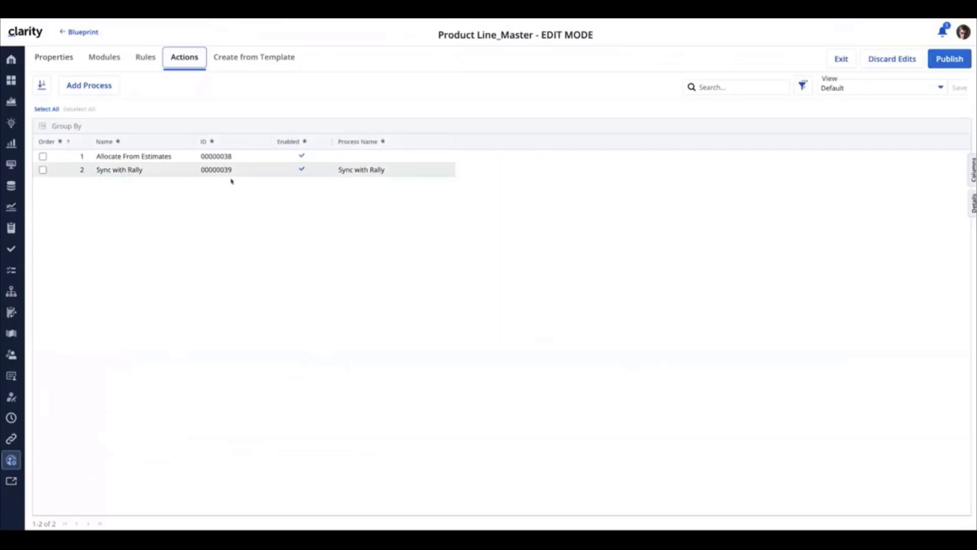
pyautogui.click(90, 87)
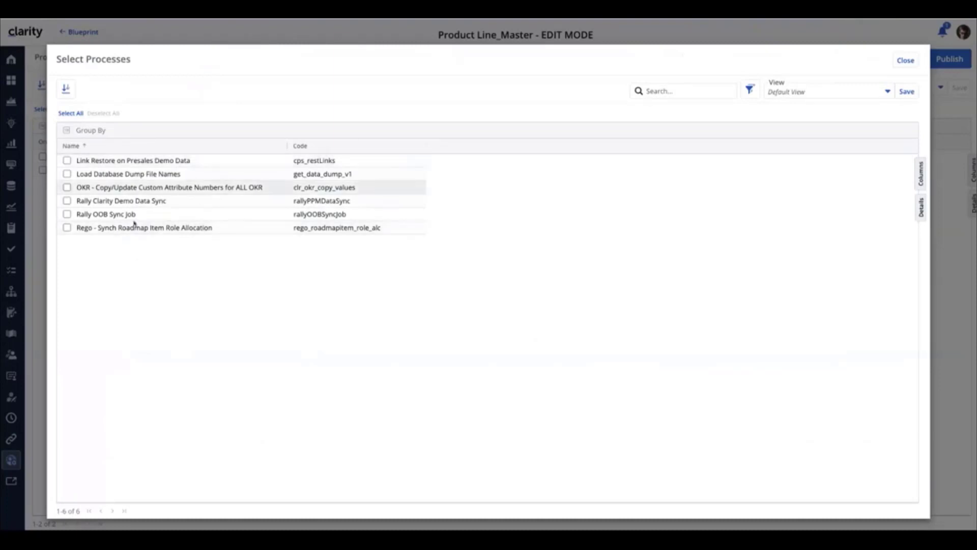
pyautogui.click(905, 60)
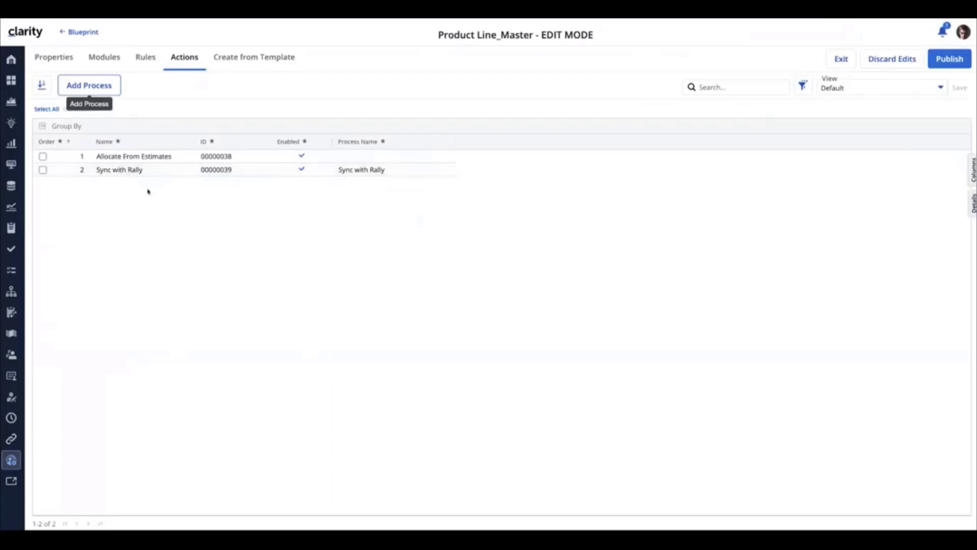
pyautogui.click(842, 59)
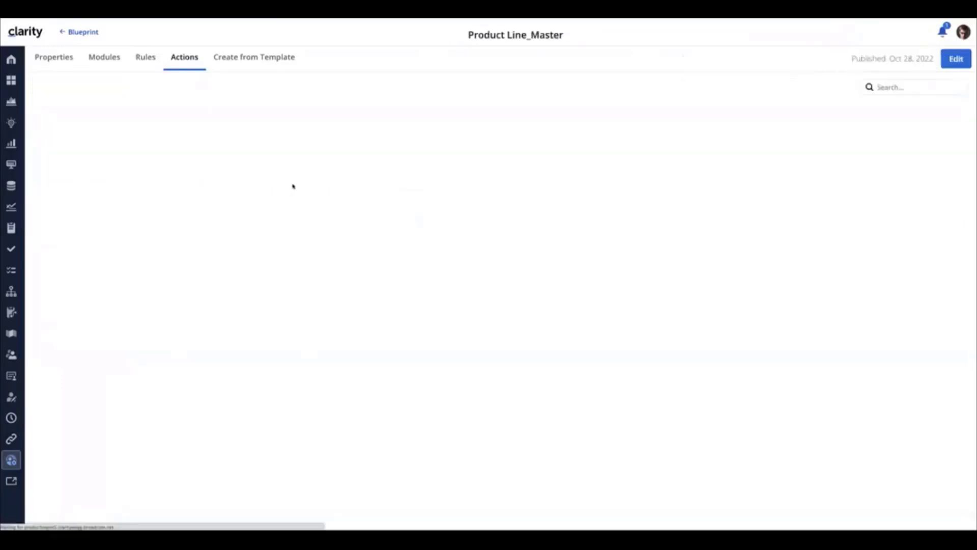
# Step: Return to the Retail Banking product line and run Sync With Rally again
pyautogui.click(12, 143)
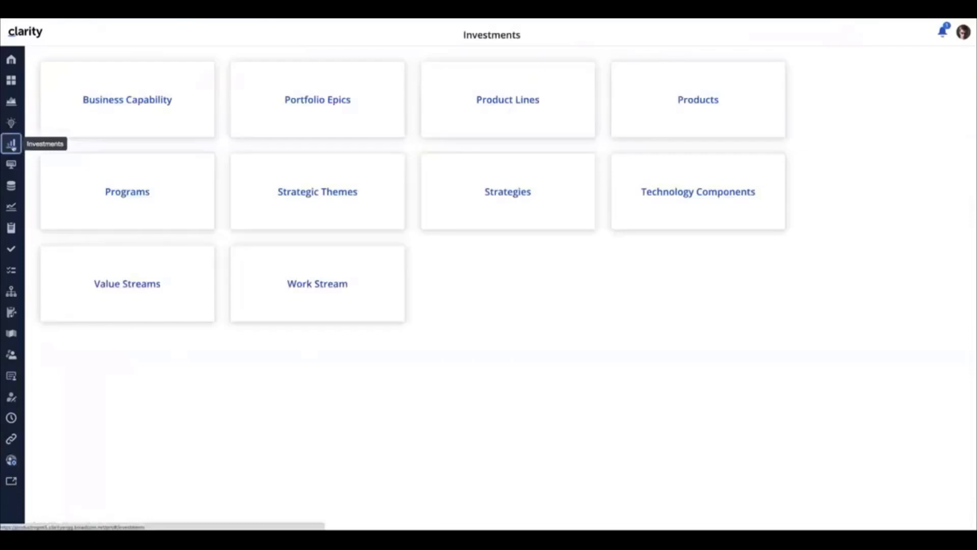
pyautogui.click(520, 103)
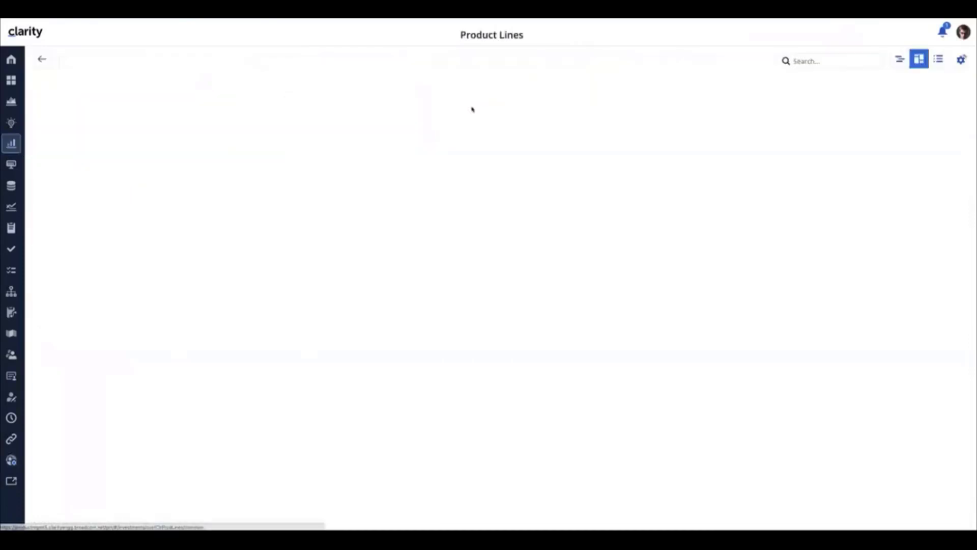
pyautogui.click(77, 147)
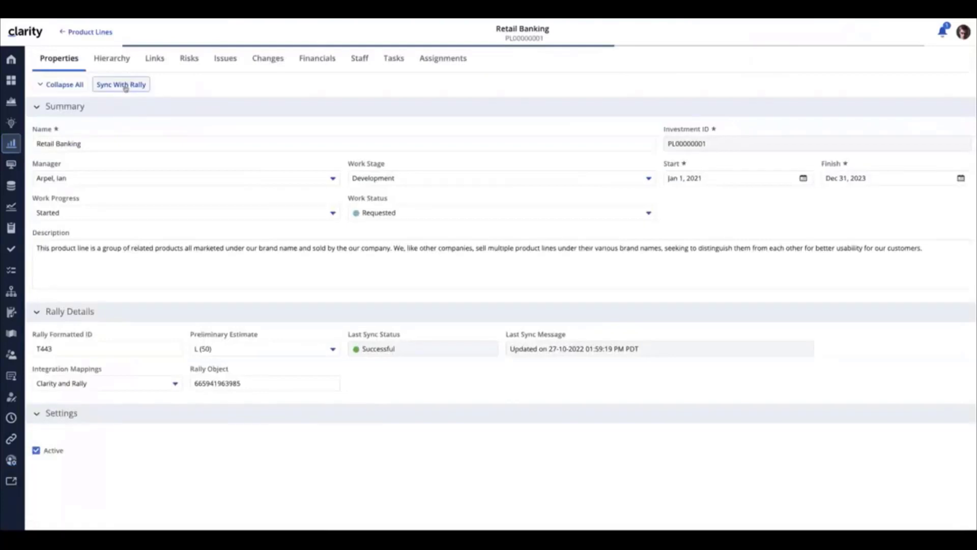
pyautogui.click(123, 85)
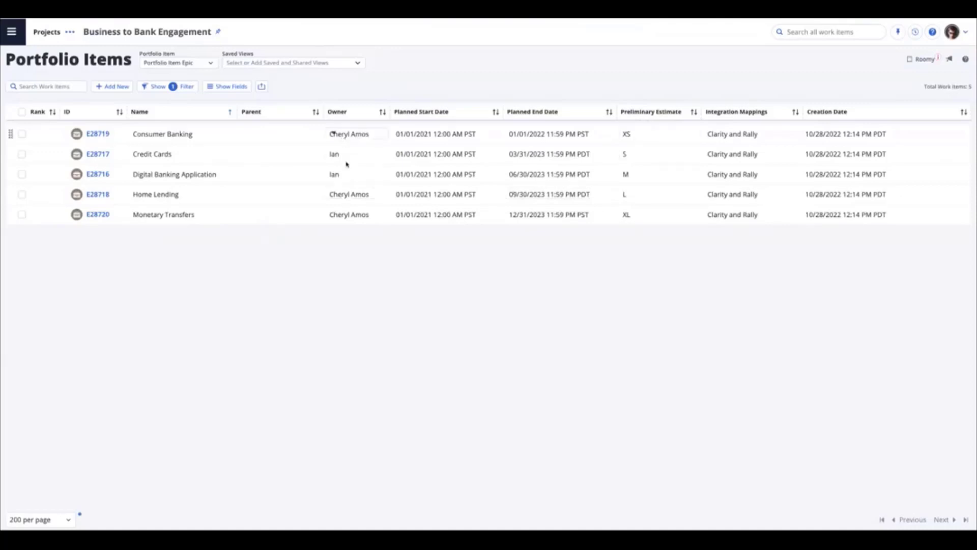
# Step: In Rally's Portfolio Items, select all five epics and bulk-edit their Owner to No Owner
pyautogui.click(22, 112)
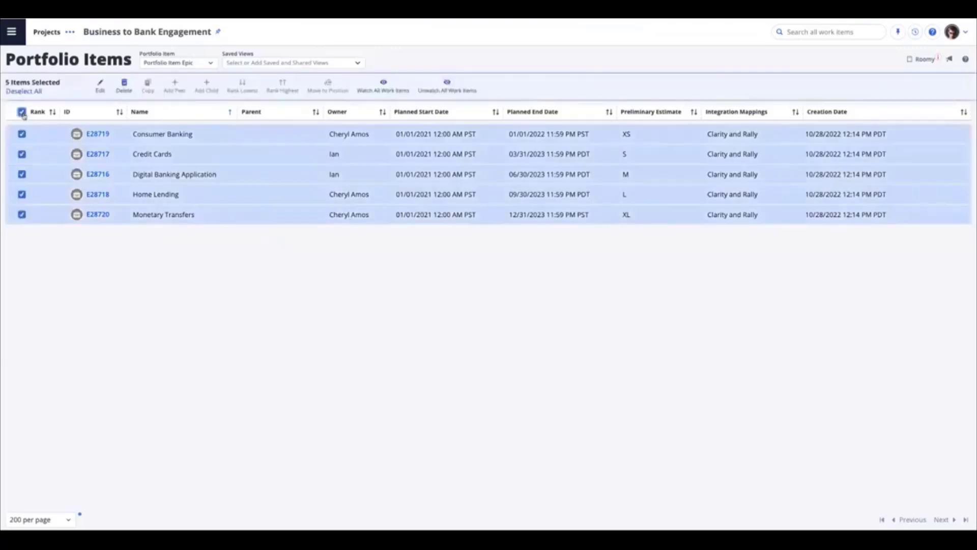
pyautogui.click(98, 86)
pyautogui.click(397, 104)
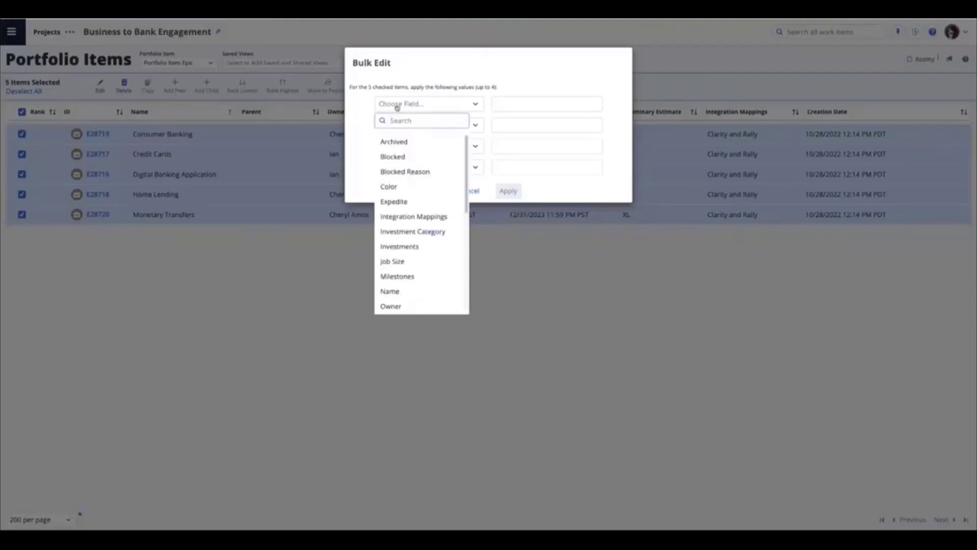
pyautogui.write('owner')
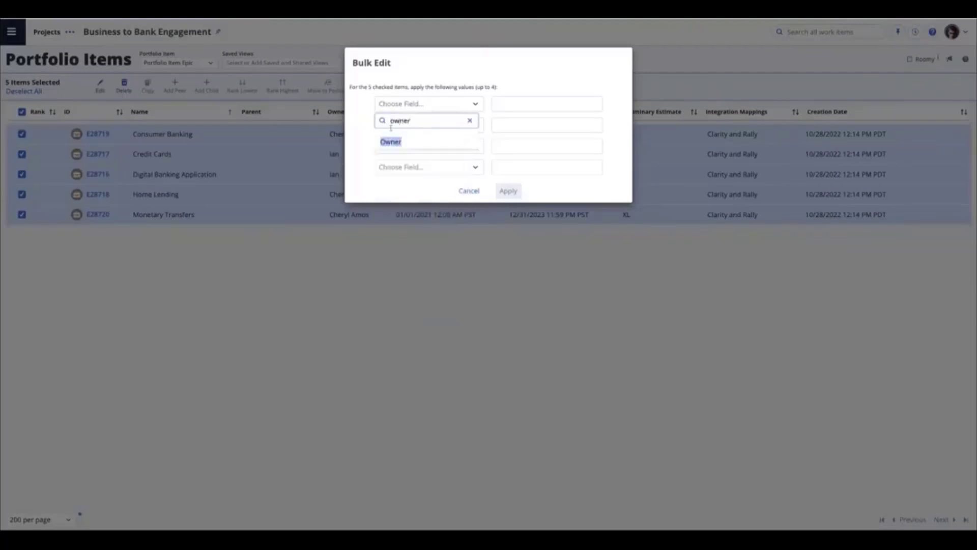
pyautogui.click(397, 142)
pyautogui.click(530, 104)
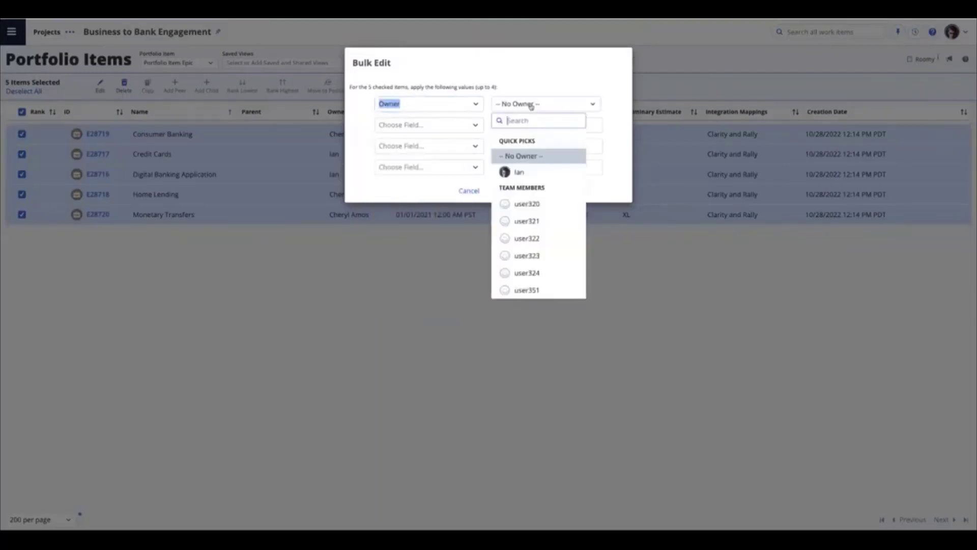
pyautogui.click(525, 156)
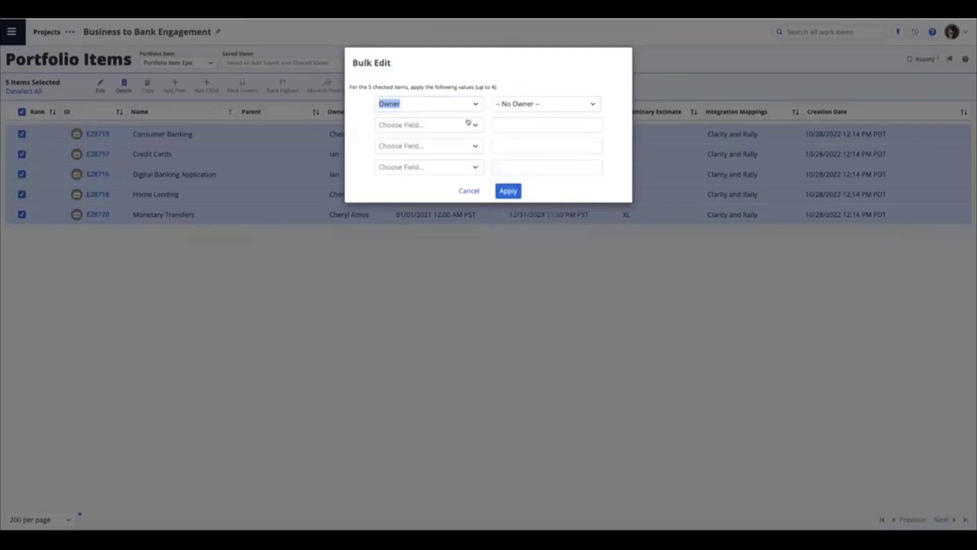
# Step: Add Preliminary Estimate set to XL to the bulk edit and apply it to the selected epics
pyautogui.click(459, 132)
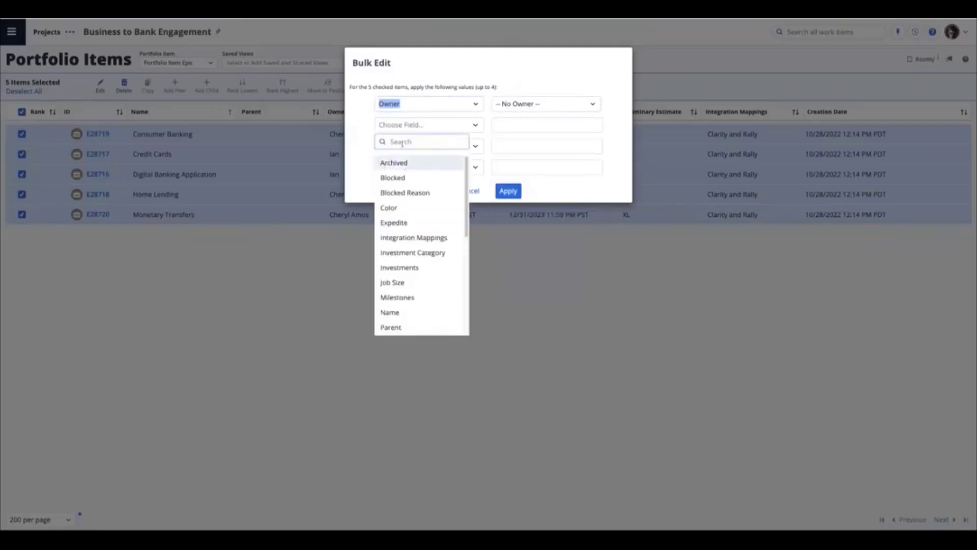
pyautogui.write('prel')
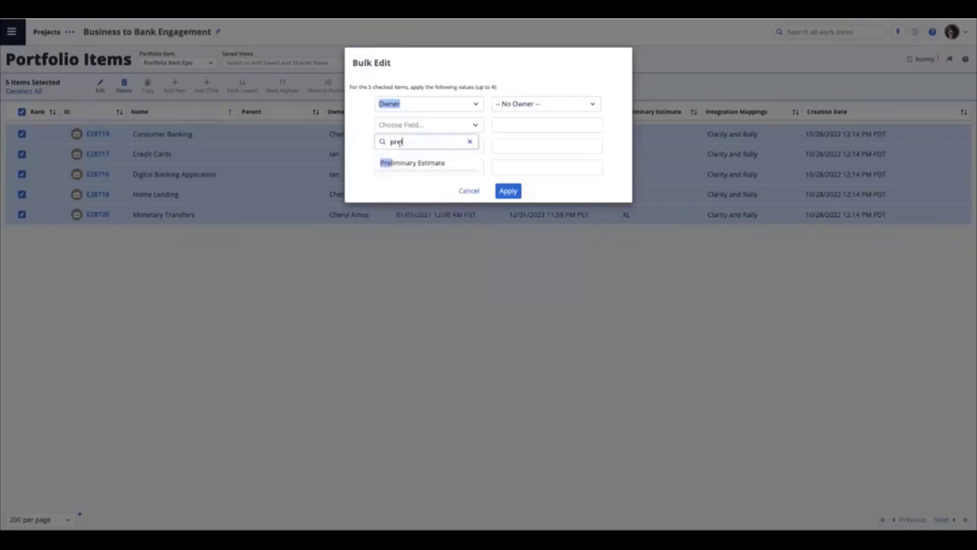
pyautogui.click(428, 163)
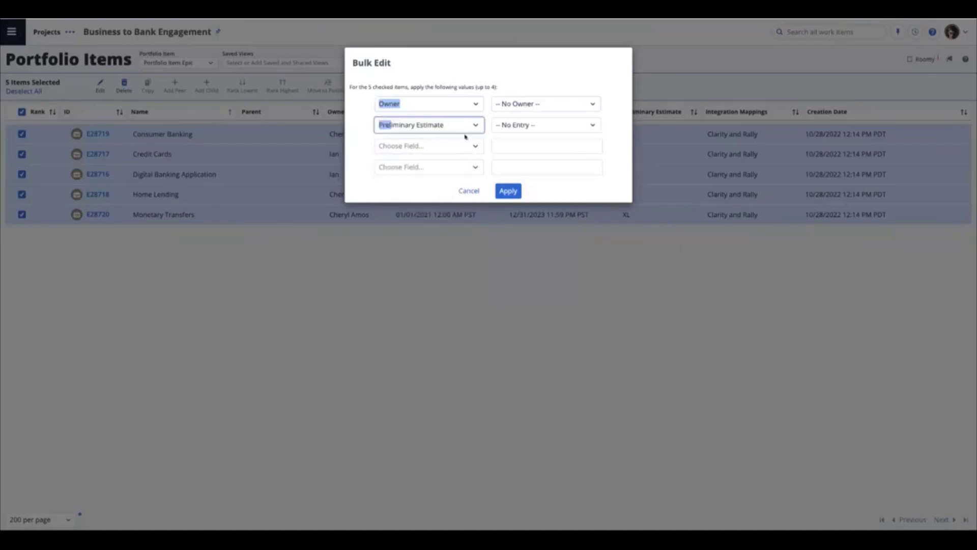
pyautogui.click(528, 128)
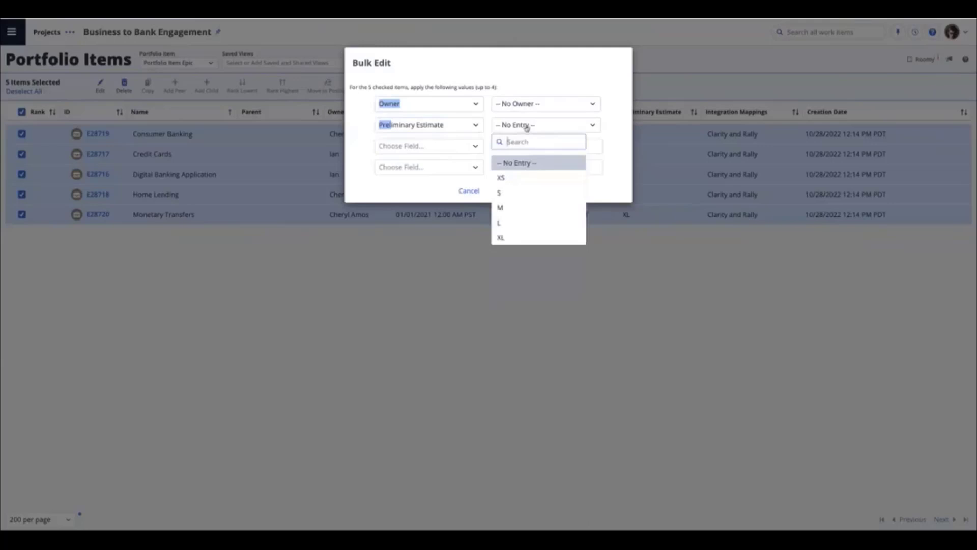
pyautogui.click(506, 235)
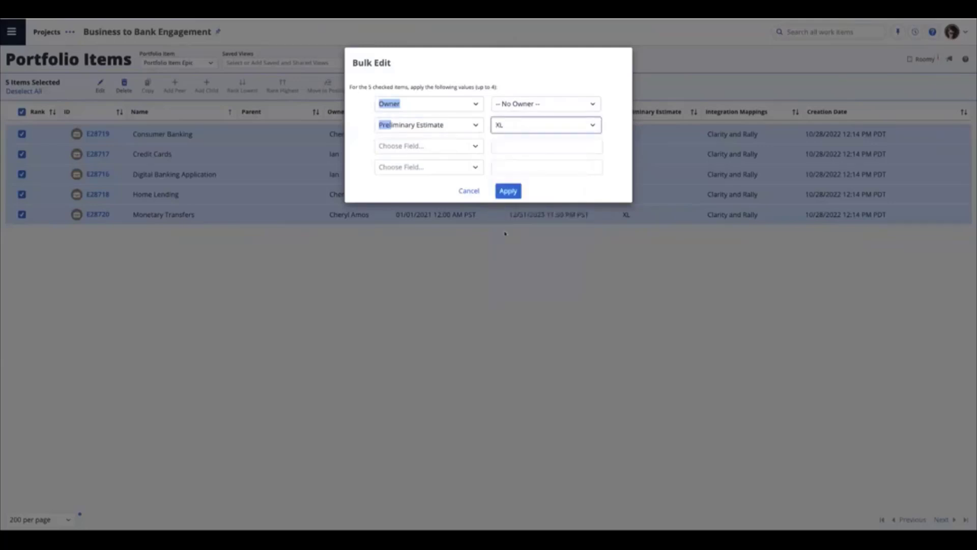
pyautogui.click(511, 192)
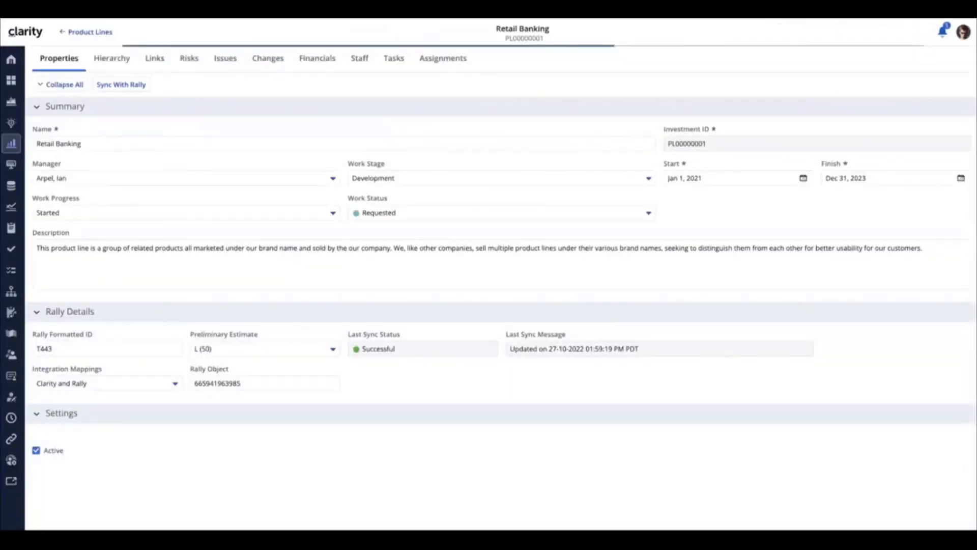
# Step: Switch back to Clarity and view Retail Banking's hierarchy using the Products with Sync Information view
pyautogui.click(107, 61)
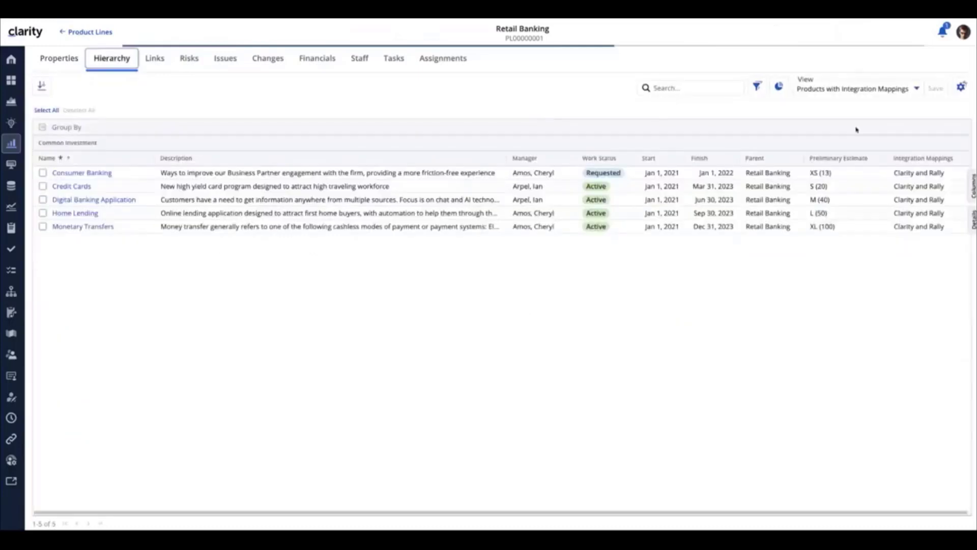
pyautogui.click(916, 88)
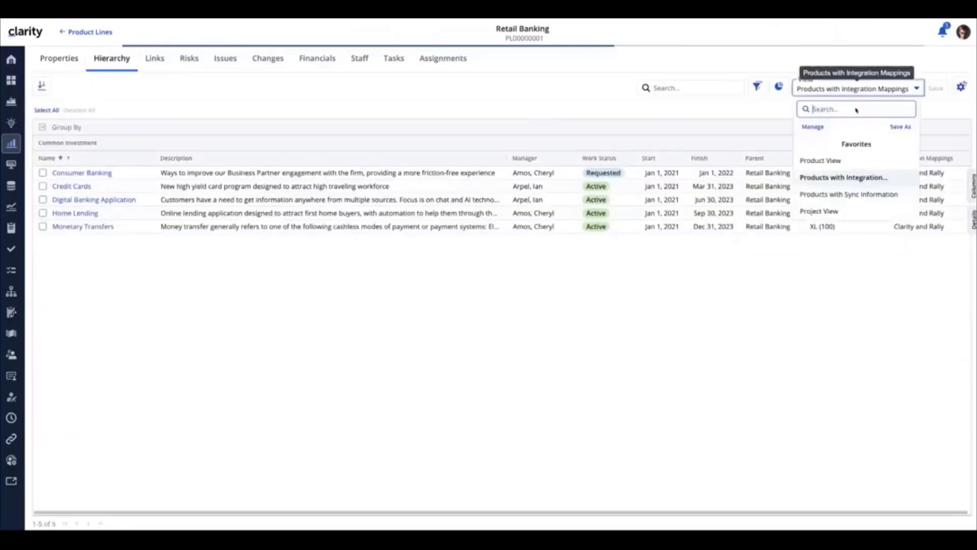
pyautogui.click(830, 196)
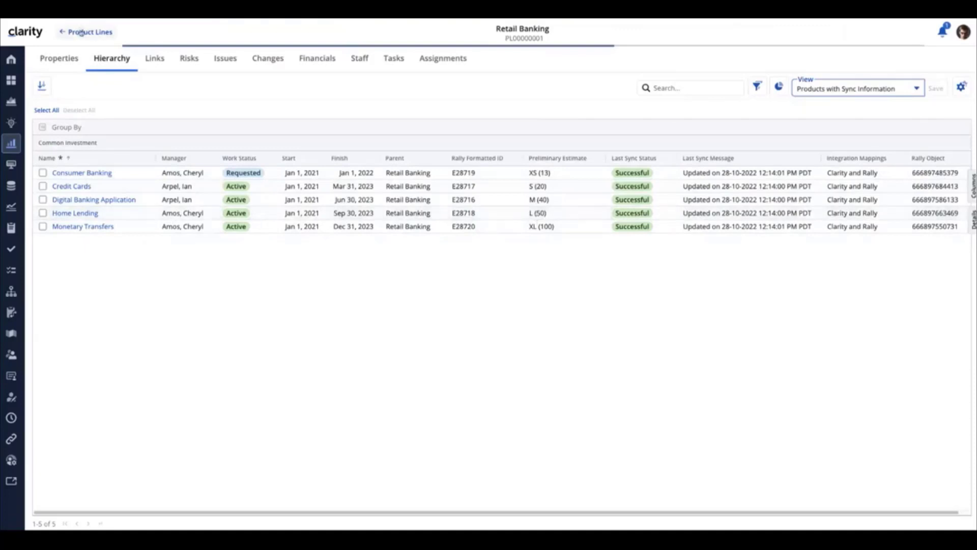
# Step: Sync Retail Banking with Rally again from its properties, then open Administration
pyautogui.click(66, 58)
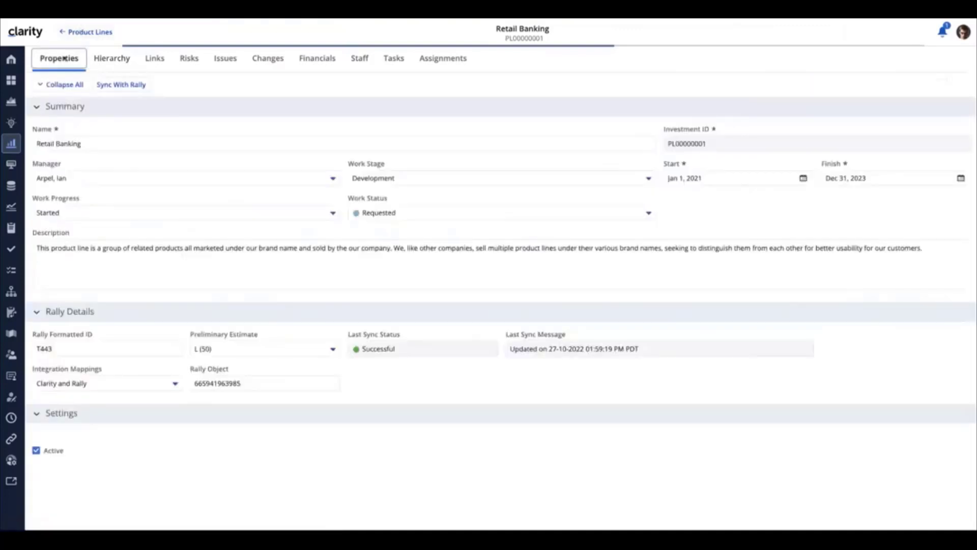
pyautogui.click(126, 85)
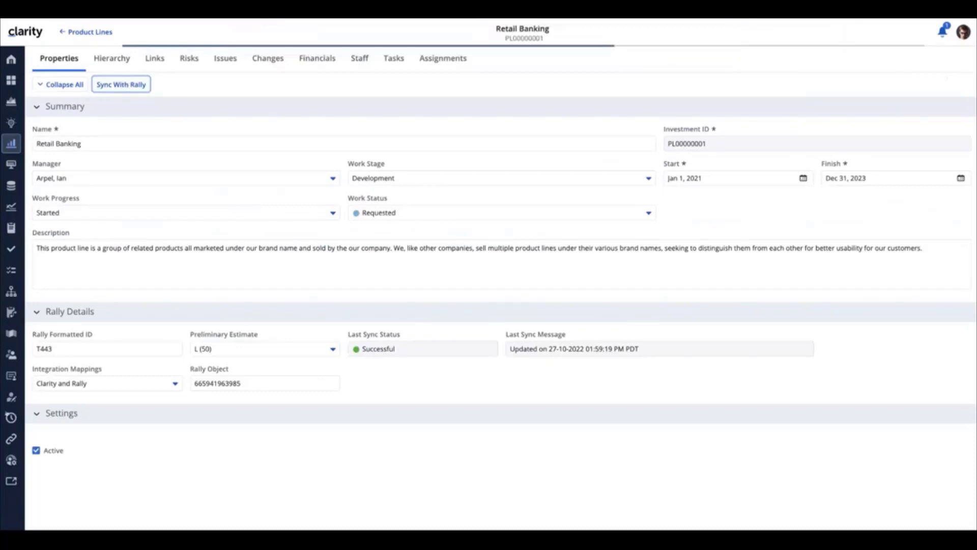
pyautogui.click(11, 460)
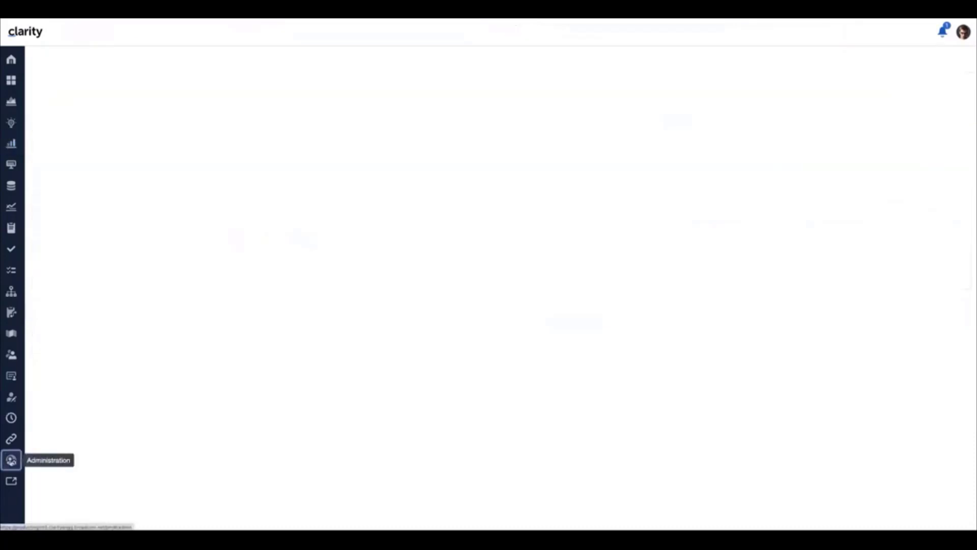
# Step: Open the Clarity and Rally integration mapping and view the Product Line object's field mappings
pyautogui.click(139, 267)
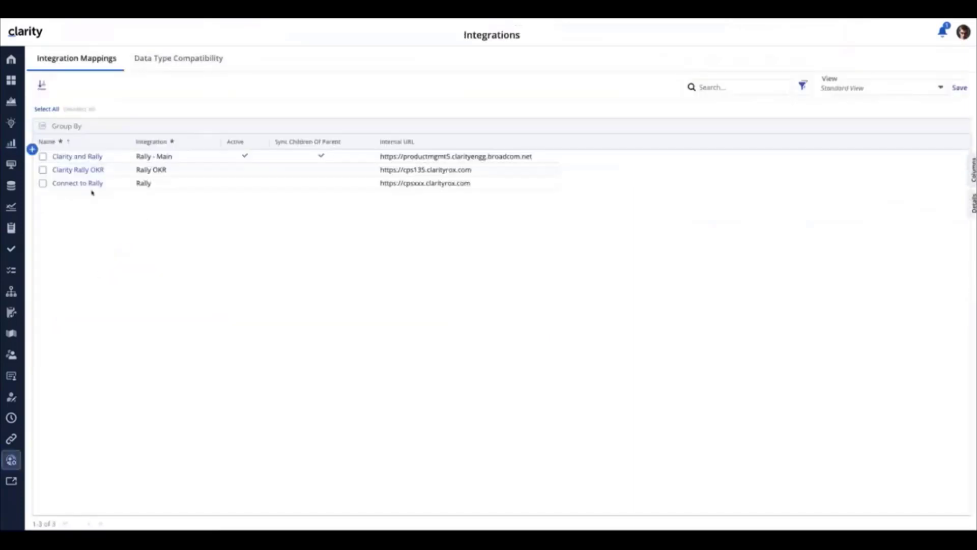
pyautogui.click(79, 158)
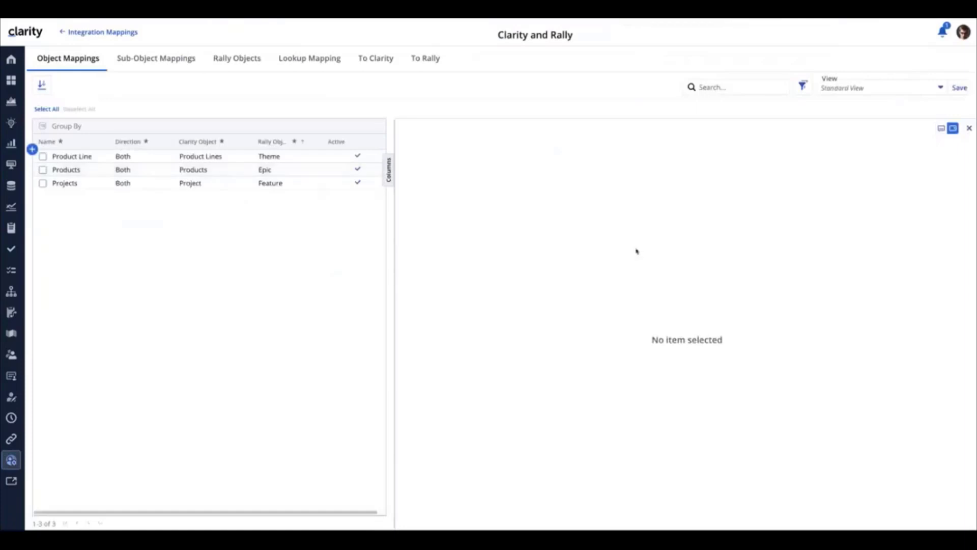
pyautogui.click(267, 156)
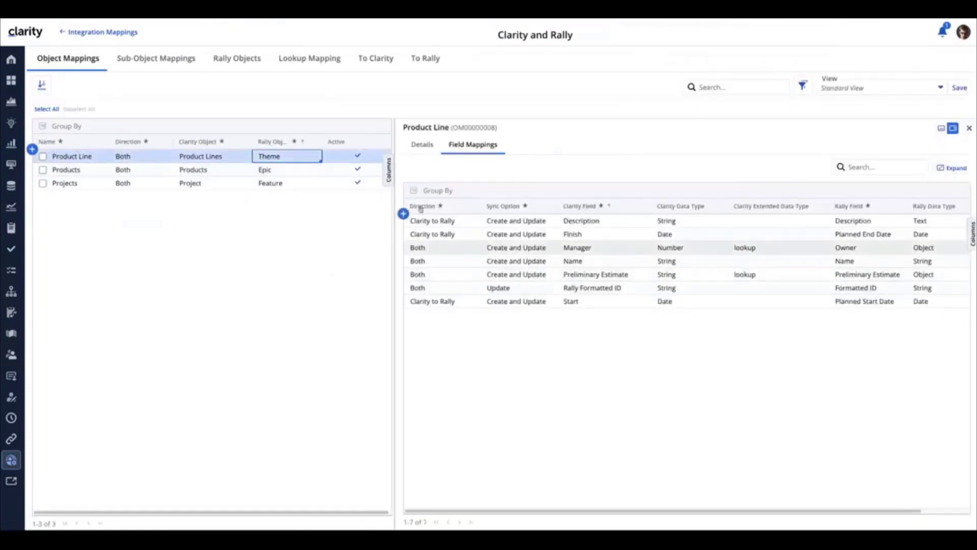
# Step: Review the Preliminary Estimate Product to Epic lookup mapping in both the Clarity To Rally and Rally To Clarity directions
pyautogui.click(294, 59)
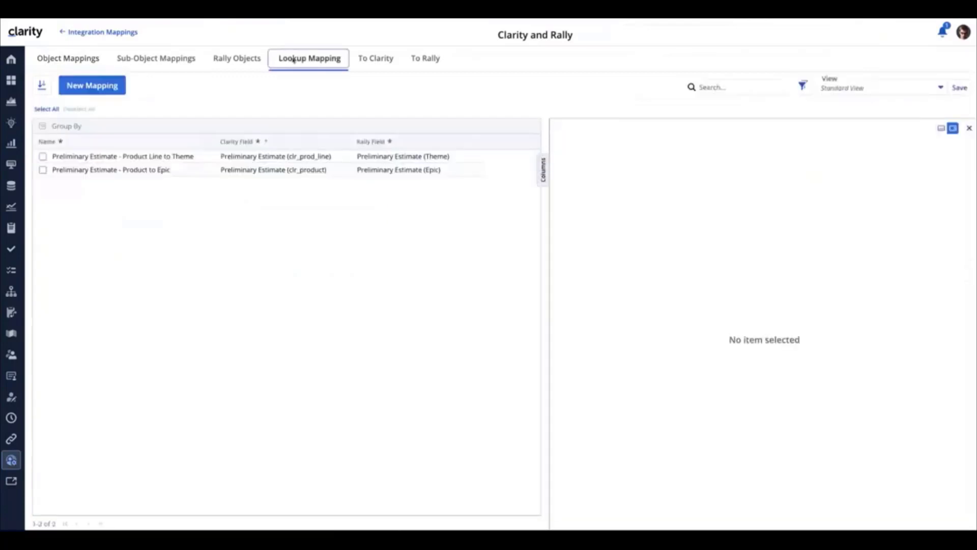
pyautogui.click(234, 170)
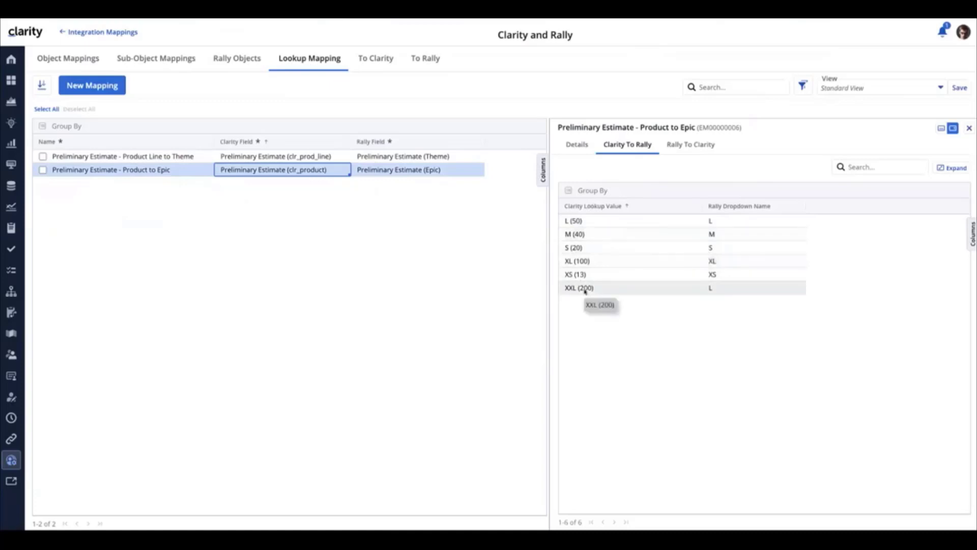
pyautogui.click(692, 146)
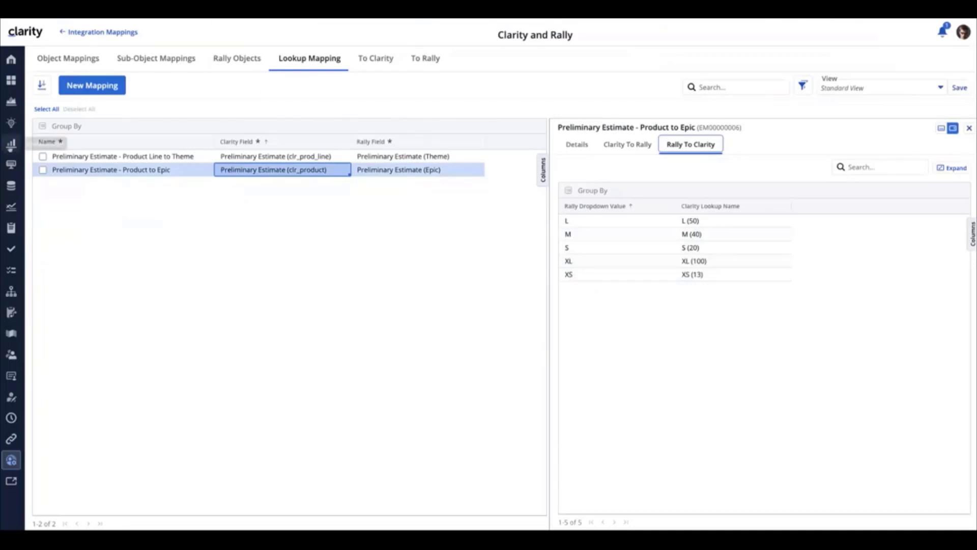
# Step: Open Product Lines from the Investments workspace
pyautogui.click(12, 143)
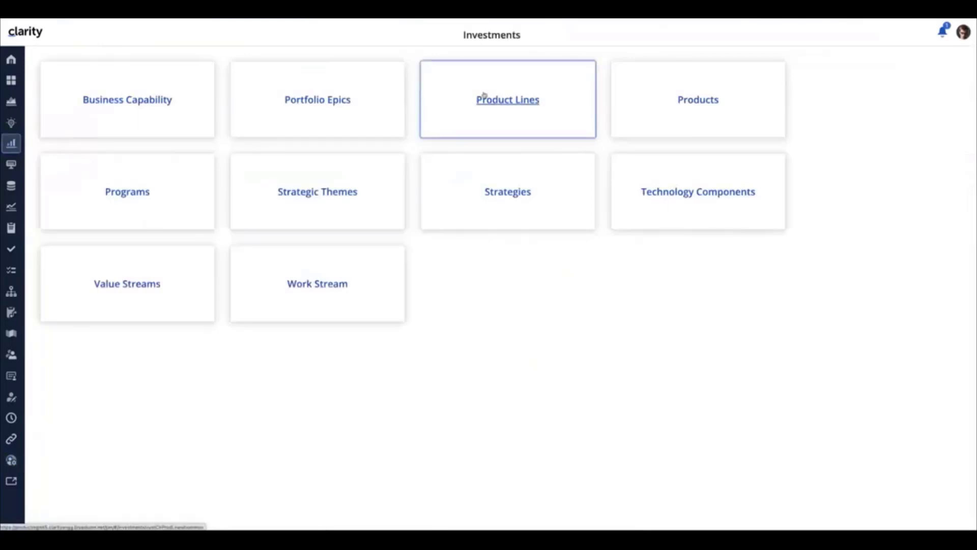
pyautogui.click(484, 97)
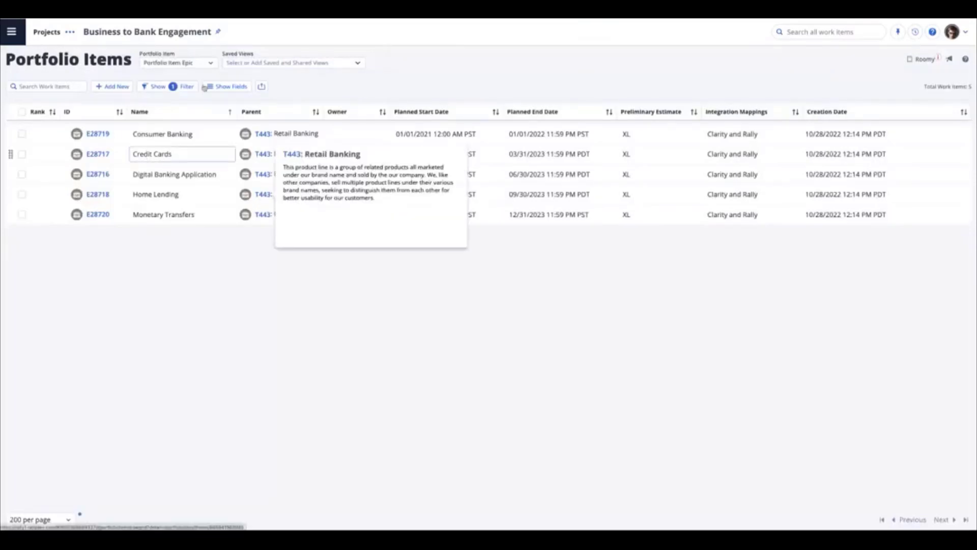
# Step: In Rally Portfolio Items, switch the portfolio item type to Theme and expand Retail Banking to view its epics
pyautogui.click(210, 64)
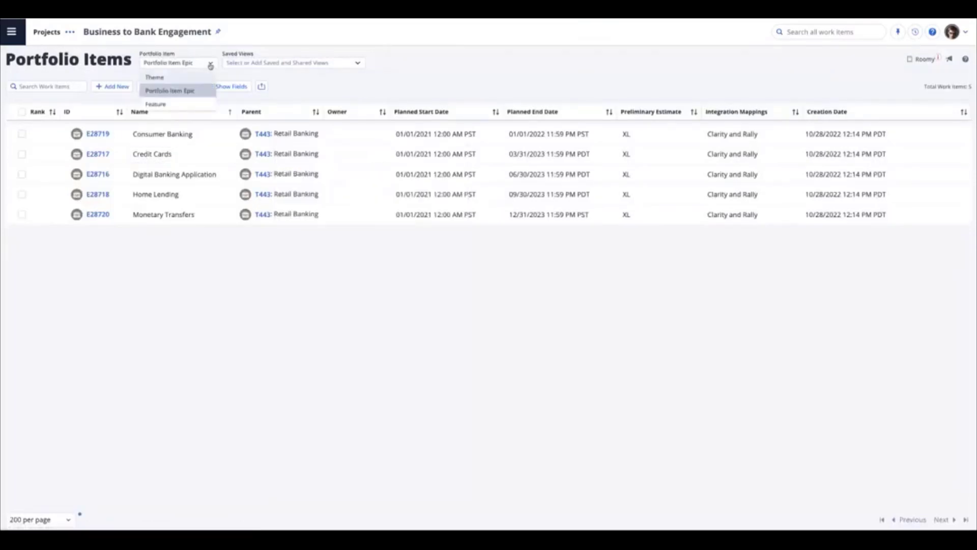
pyautogui.click(152, 78)
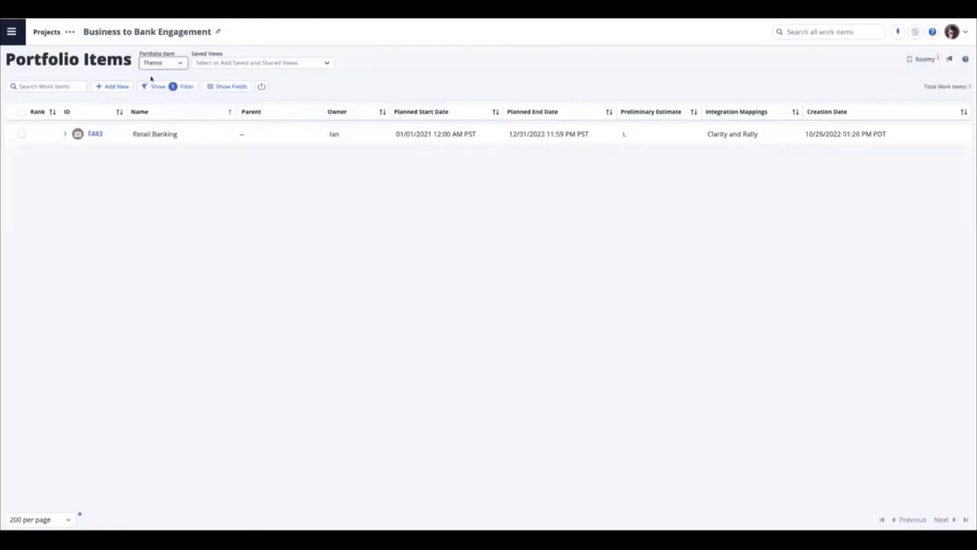
pyautogui.click(65, 134)
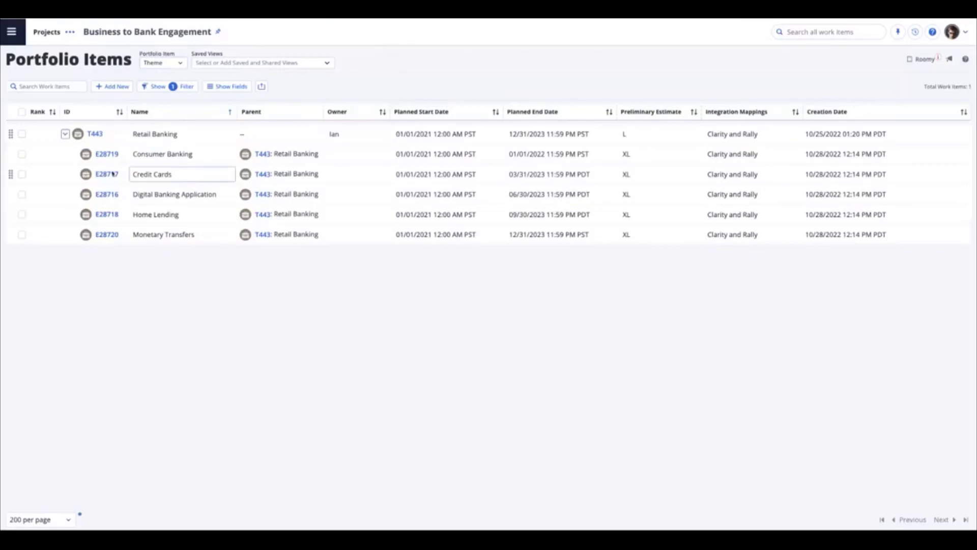
pyautogui.moveTo(111, 210)
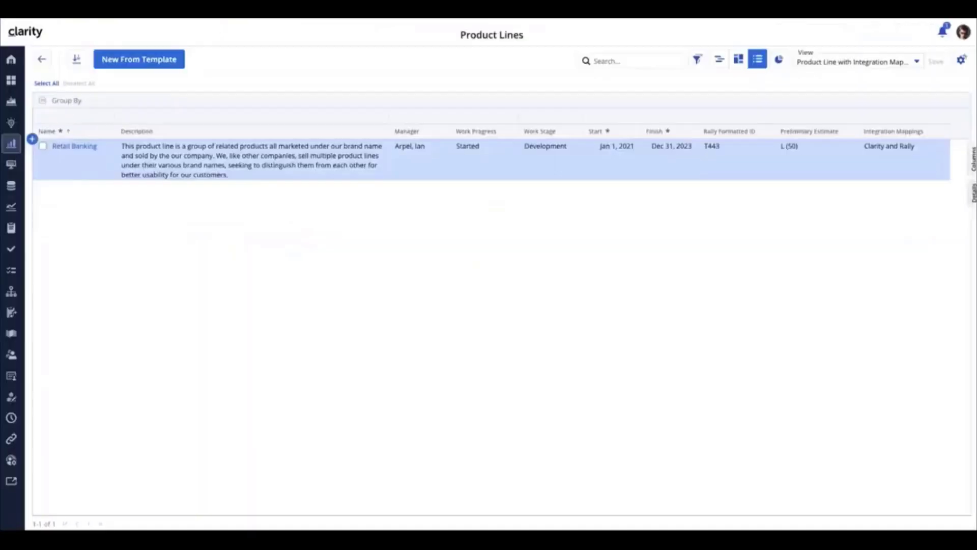
# Step: Open the Retail Banking product line in Clarity and go to its Hierarchy
pyautogui.click(65, 148)
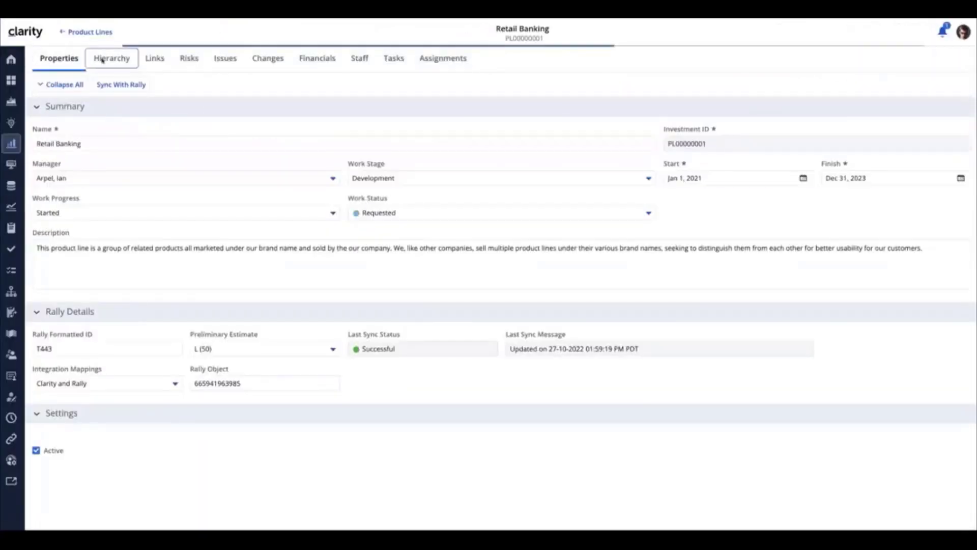
pyautogui.click(102, 60)
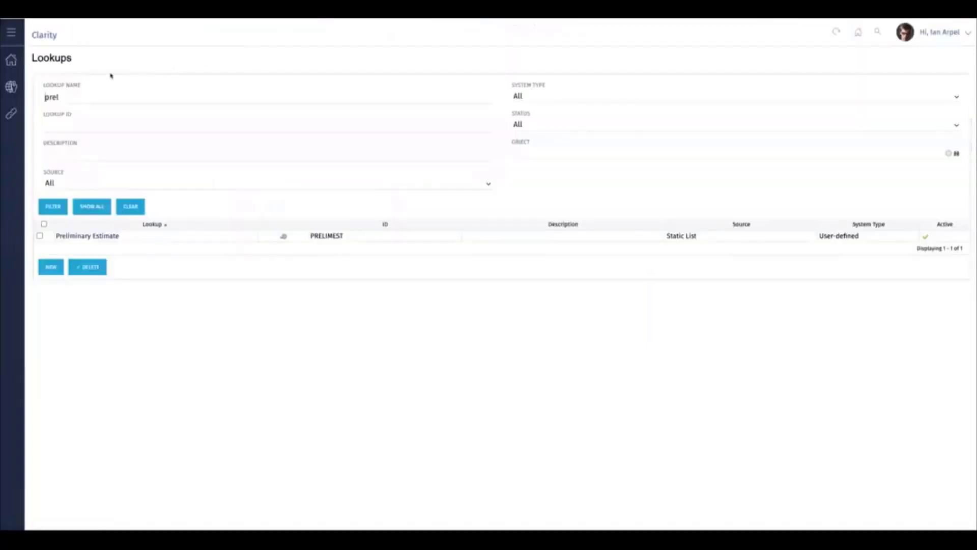
# Step: Open the Preliminary Estimate lookup, set its Parent Window display attribute to LOOKUP_CODE, and view its values
pyautogui.click(93, 236)
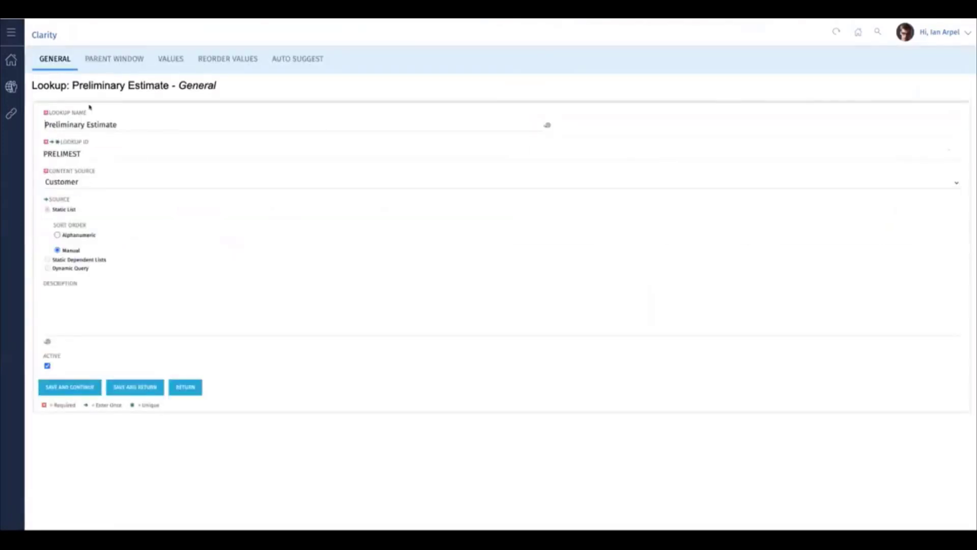
pyautogui.click(111, 65)
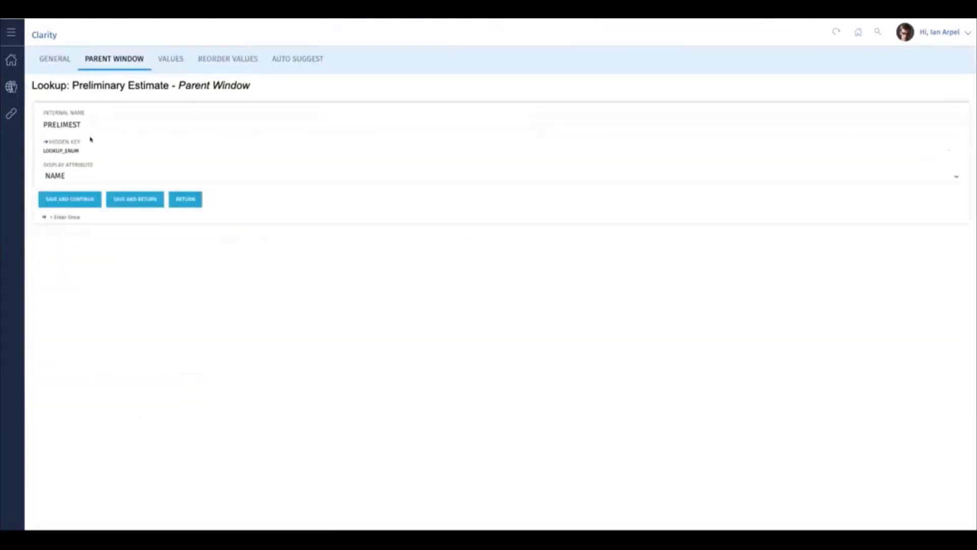
pyautogui.click(72, 178)
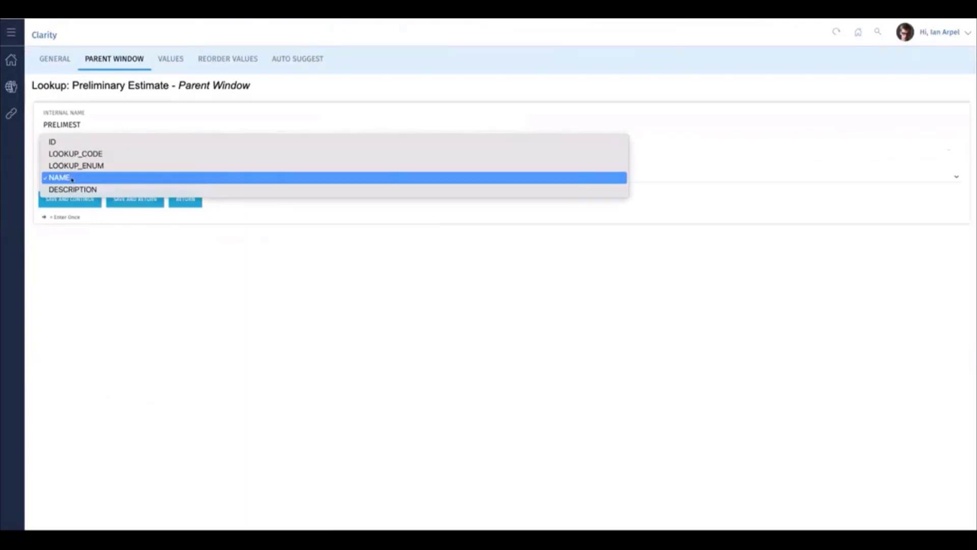
pyautogui.click(80, 153)
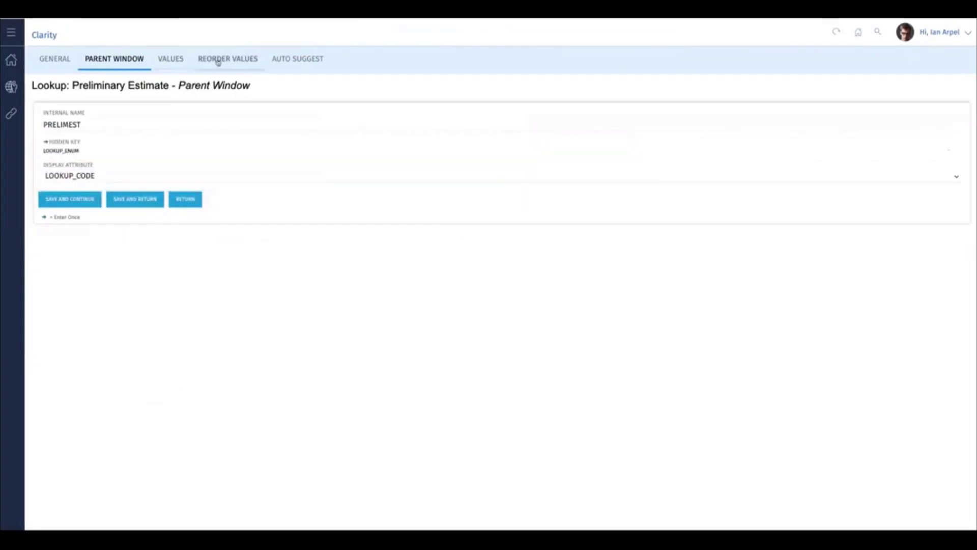
pyautogui.click(174, 61)
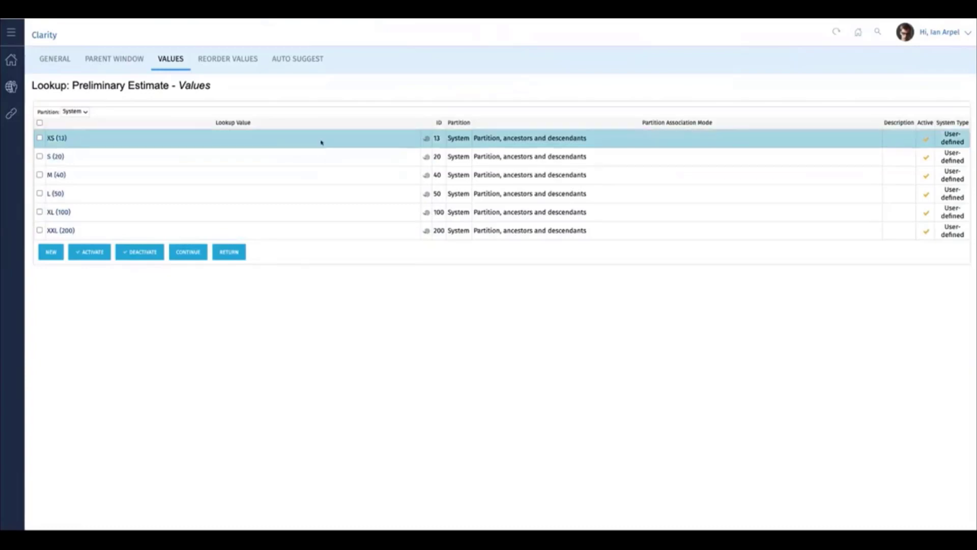
# Step: Go to administration Processes, filter available processes by the name sync, and open the Sync with Rally process
pyautogui.click(11, 87)
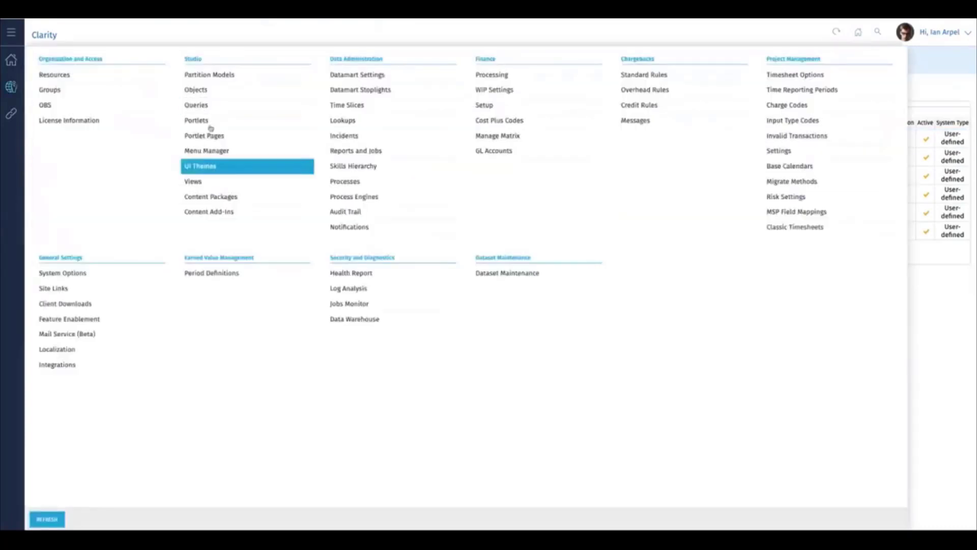
pyautogui.click(345, 182)
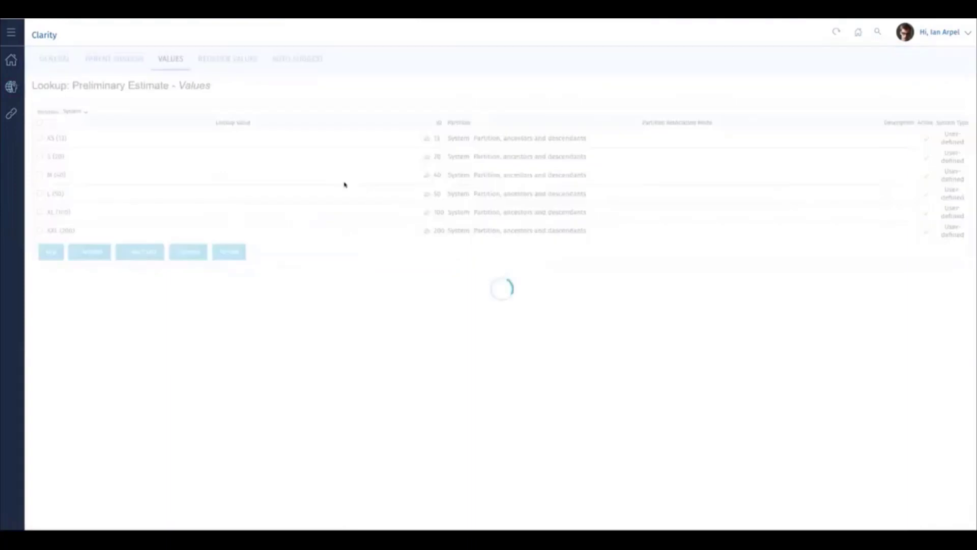
pyautogui.click(97, 124)
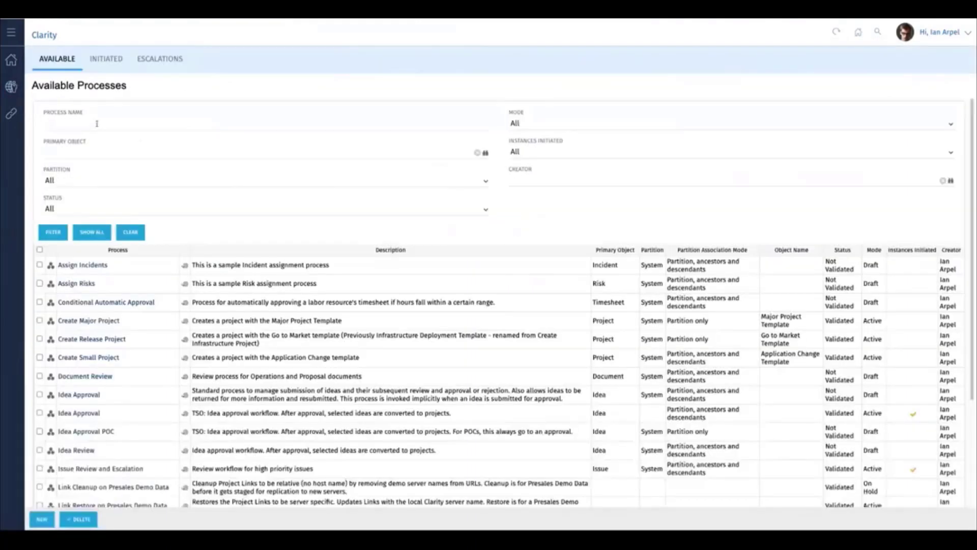
pyautogui.write('sync')
pyautogui.press('Return')
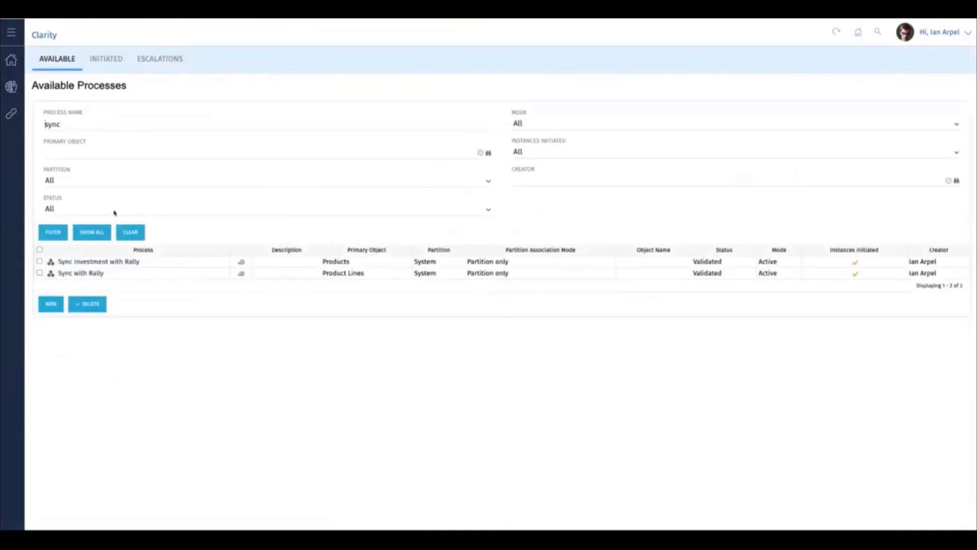
pyautogui.click(84, 274)
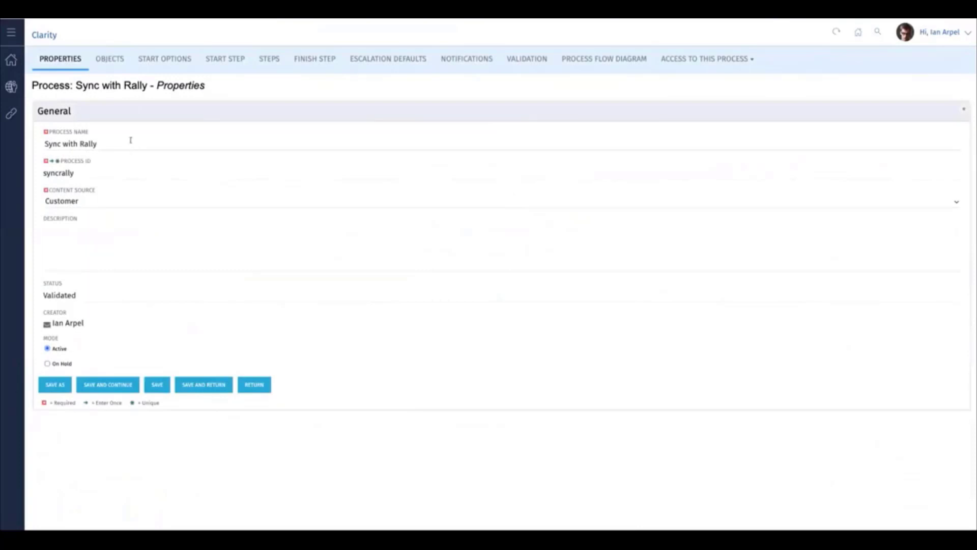
# Step: Review the Sync with Rally process's objects, start options and start step, and open its Sync with Rally action
pyautogui.click(108, 57)
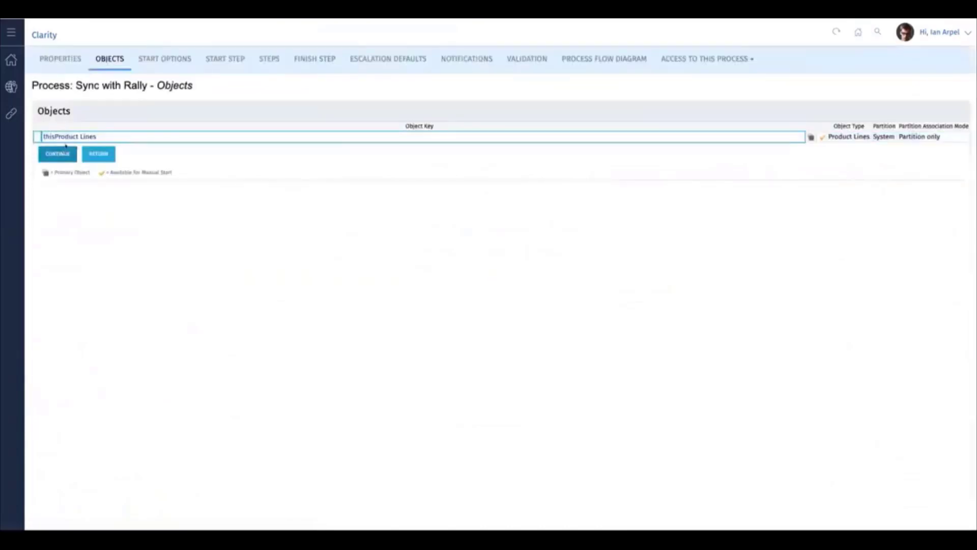
pyautogui.click(170, 61)
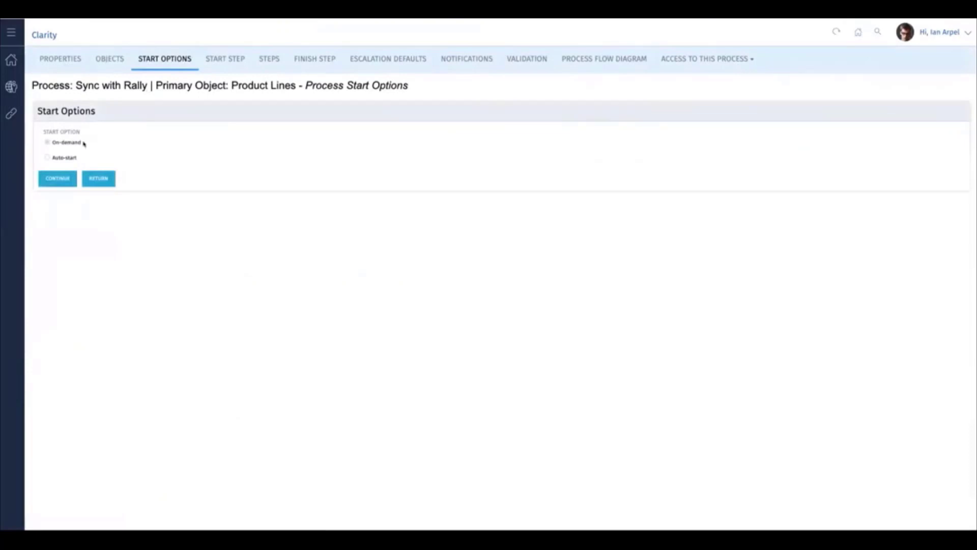
pyautogui.click(234, 59)
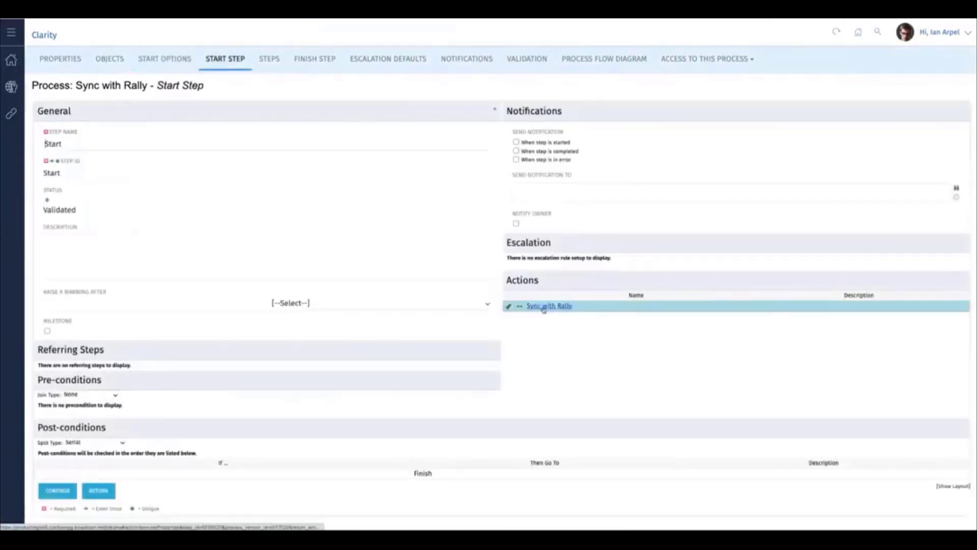
pyautogui.click(543, 308)
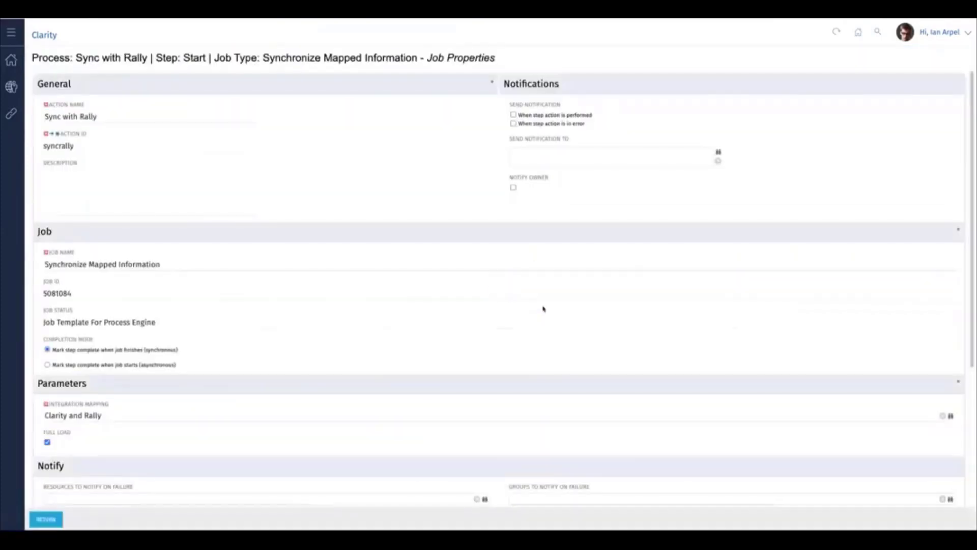